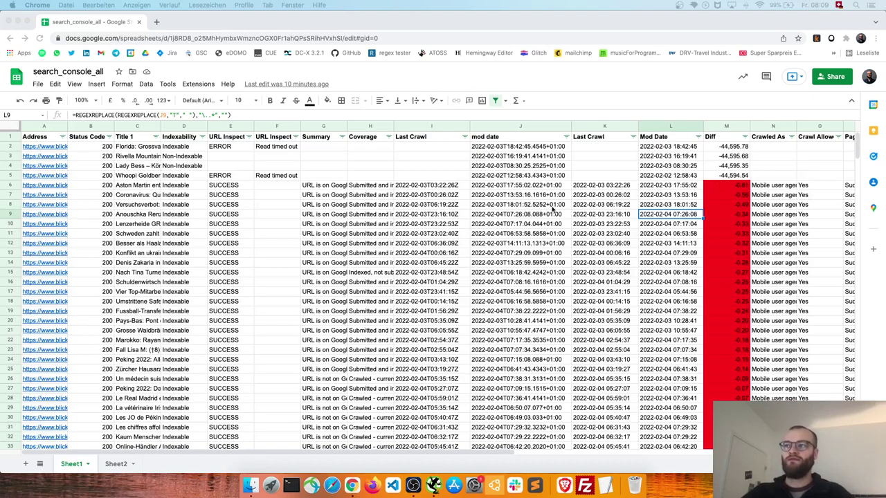
# Step: Inspect the Last Crawl value in K9 and the Mod Date formula in L9
pyautogui.click(614, 216)
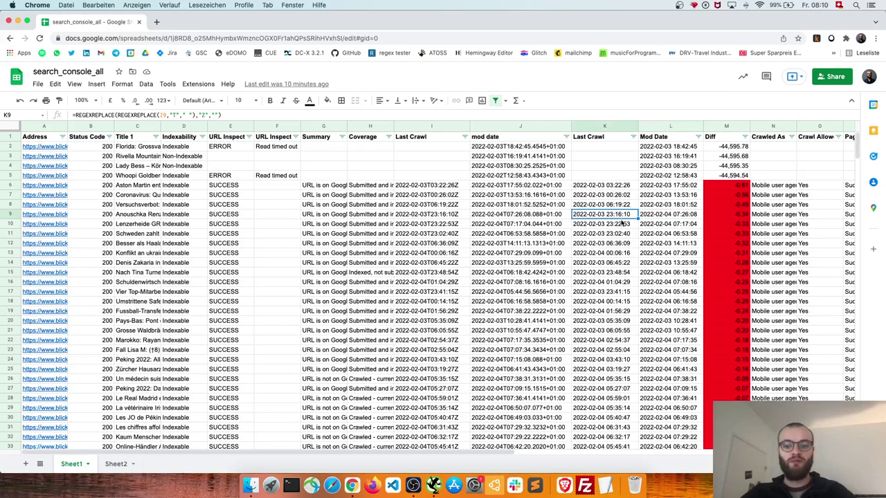
pyautogui.click(676, 215)
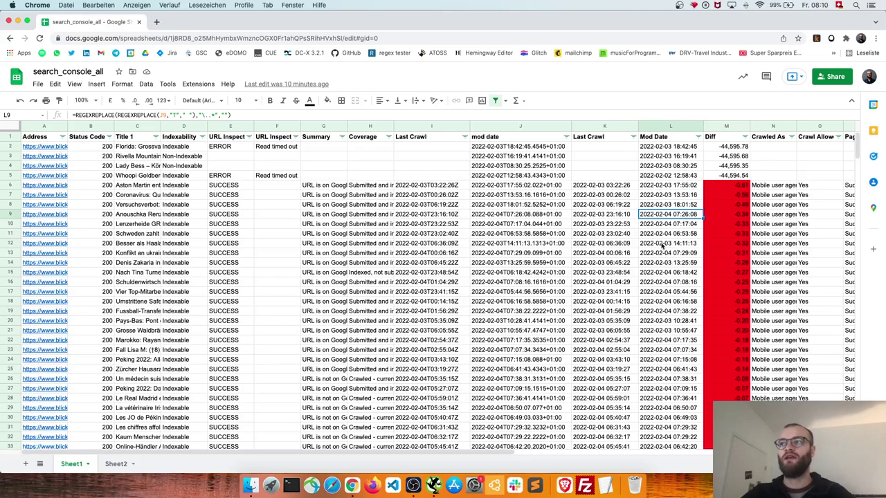
pyautogui.click(611, 216)
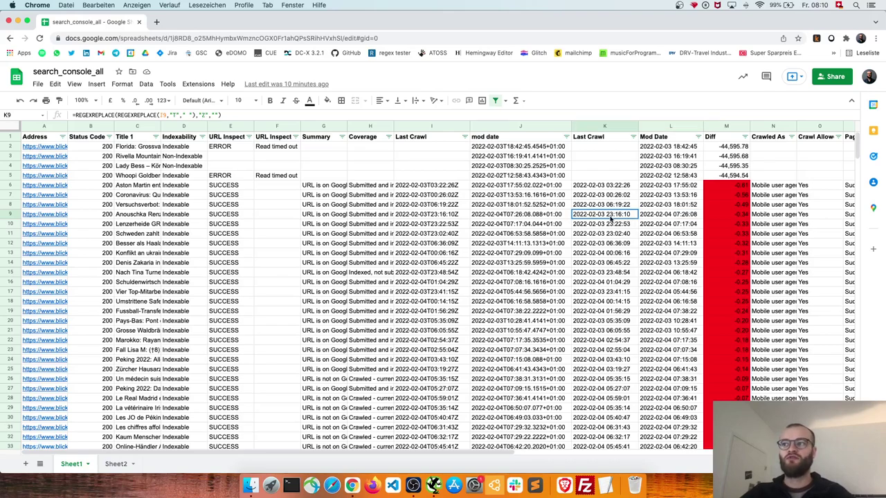
pyautogui.click(681, 217)
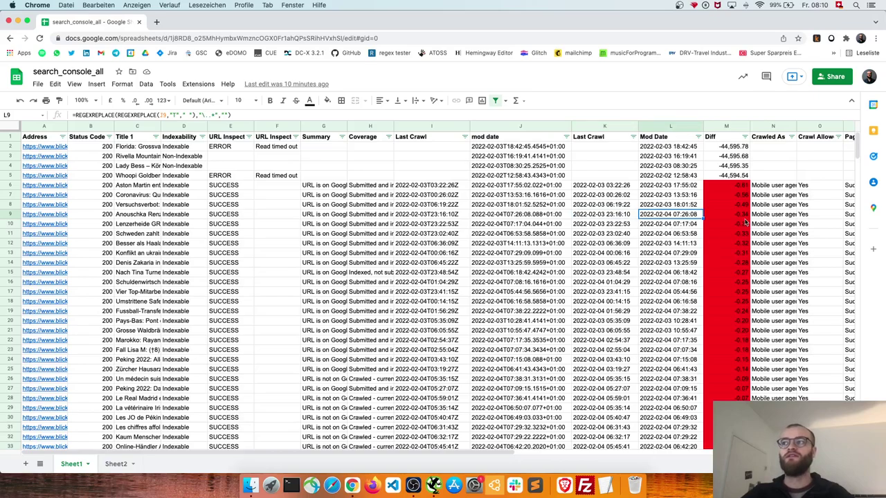
# Step: Check the Last Crawl and Mod Date cells in row 51, then the Mod Date in L8
pyautogui.scroll(-10, 688, 298)
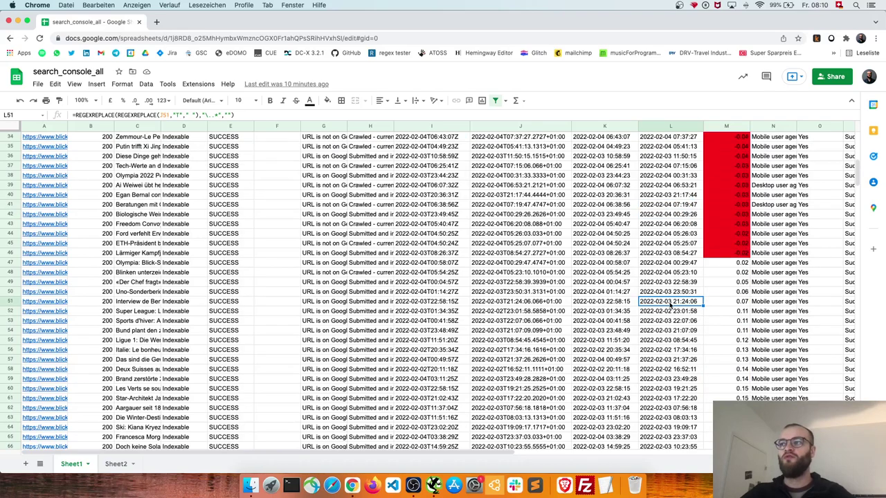
pyautogui.click(620, 303)
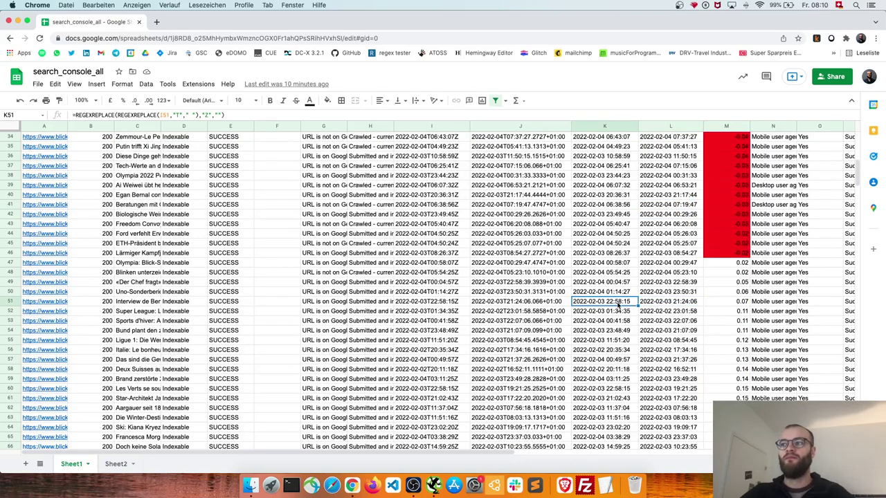
pyautogui.click(658, 304)
pyautogui.scroll(10, 676, 346)
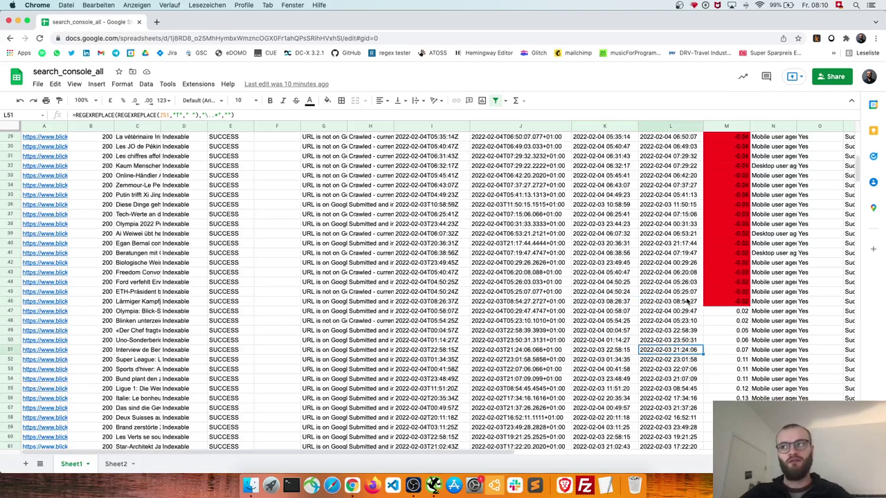
pyautogui.click(680, 206)
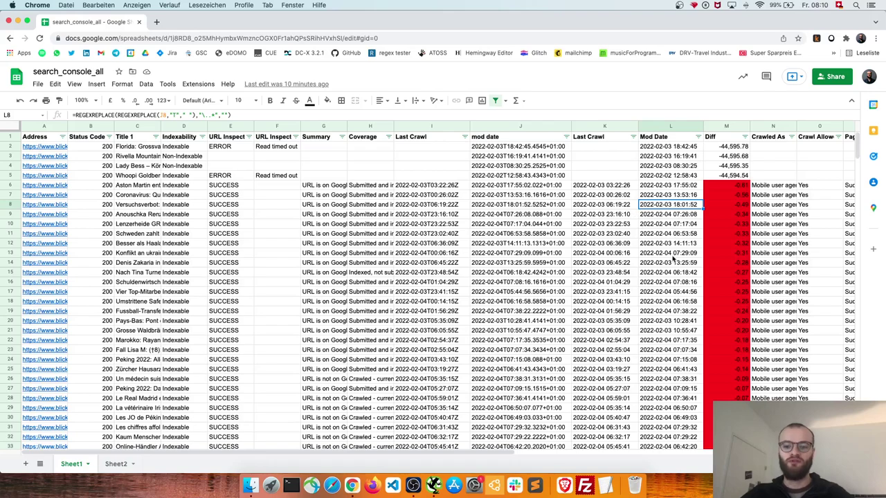
# Step: Select Mod Date values L6:L27 and Last Crawl dates K6:K23, then inspect L21
pyautogui.moveTo(683, 186); pyautogui.dragTo(682, 205)
pyautogui.moveTo(682, 253); pyautogui.dragTo(679, 390)
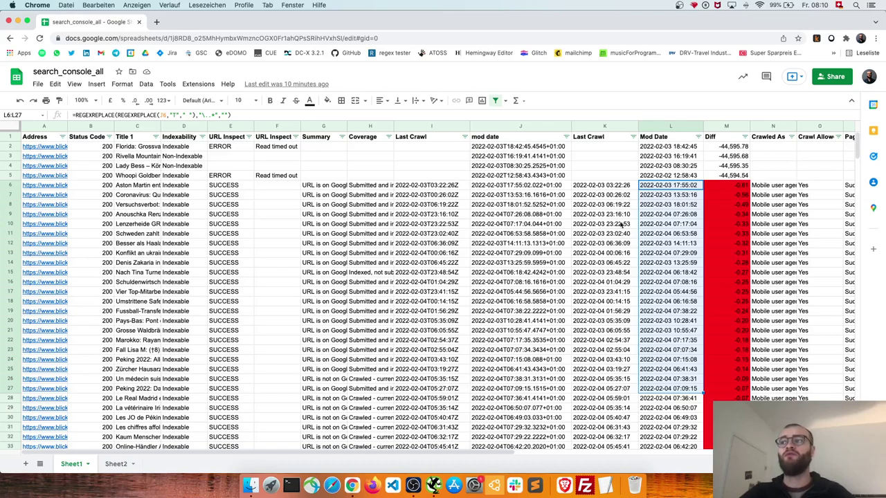
pyautogui.moveTo(614, 187); pyautogui.dragTo(606, 350)
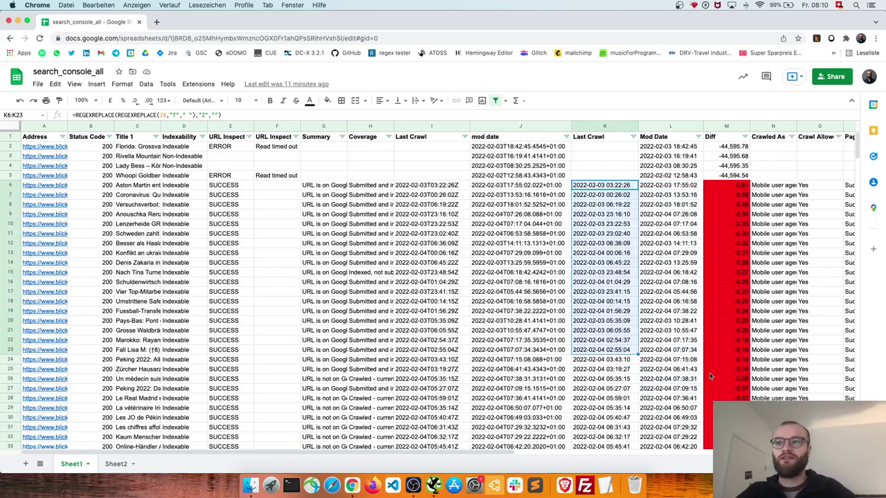
pyautogui.scroll(-5, 695, 346)
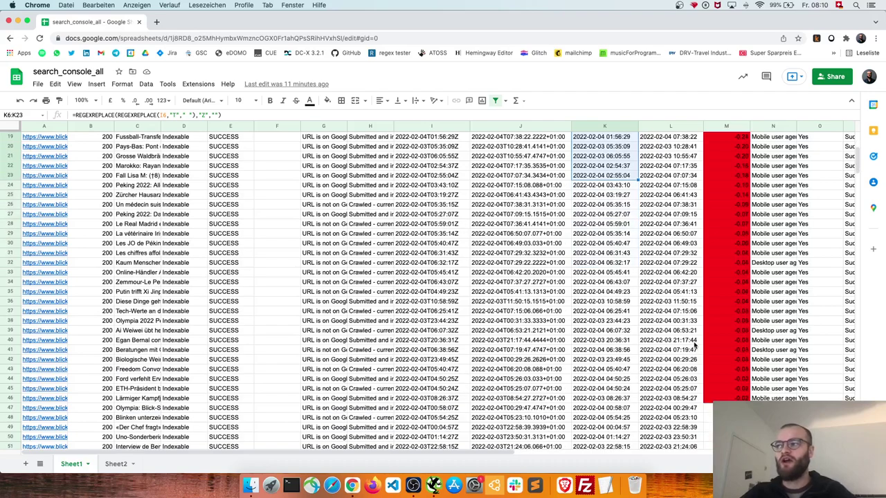
pyautogui.scroll(5, 691, 344)
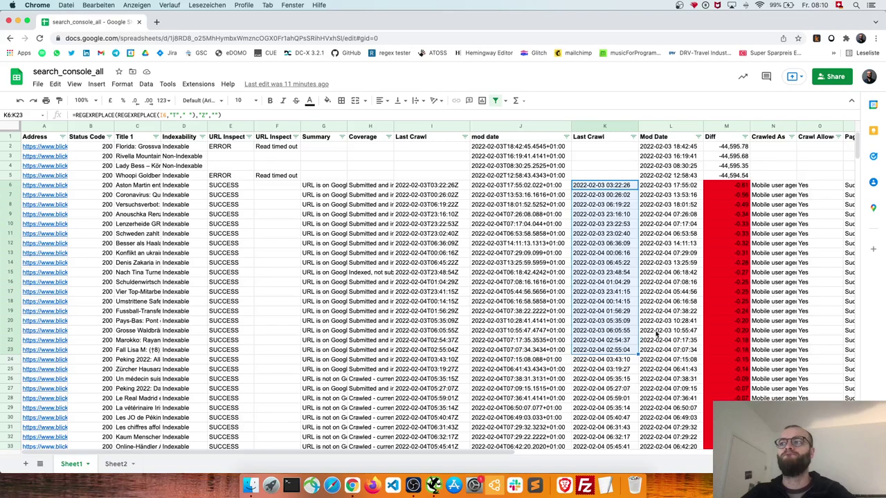
pyautogui.click(659, 332)
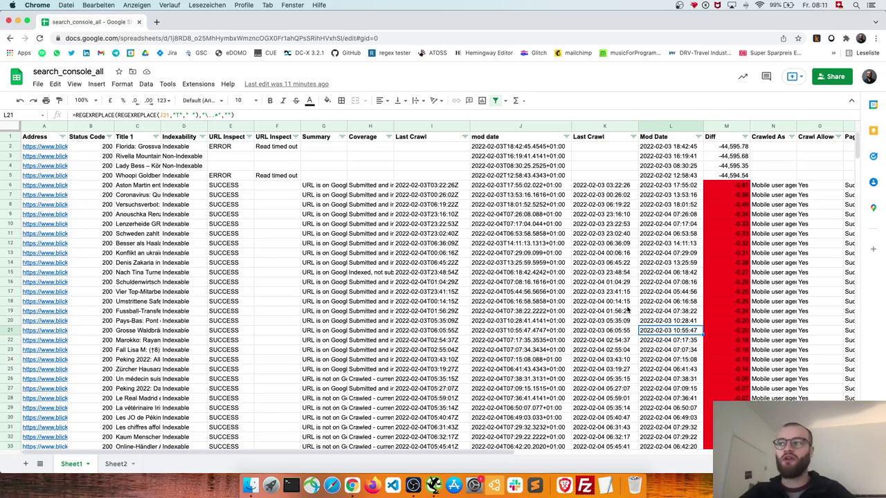
pyautogui.scroll(-10, 717, 292)
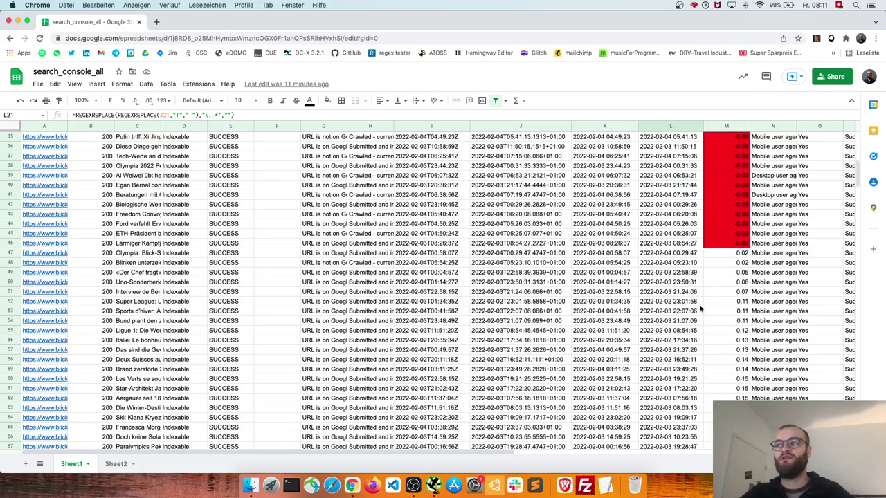
pyautogui.scroll(10, 701, 309)
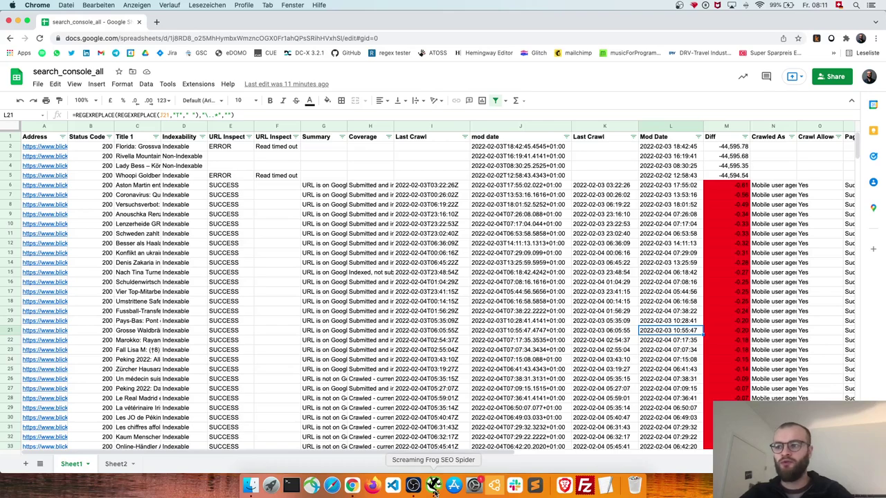
# Step: In SEO Spider, browse the Configuration and Mode menus and cancel the XML sitemap download prompt
pyautogui.click(433, 485)
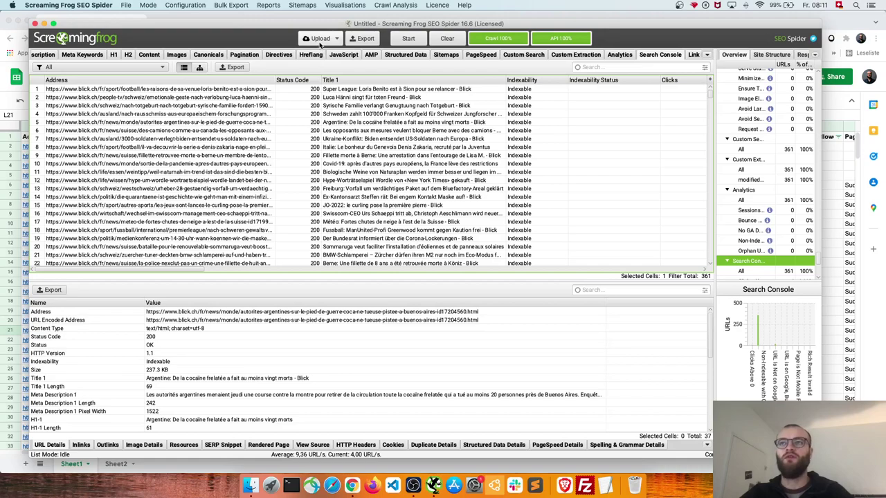
pyautogui.click(191, 5)
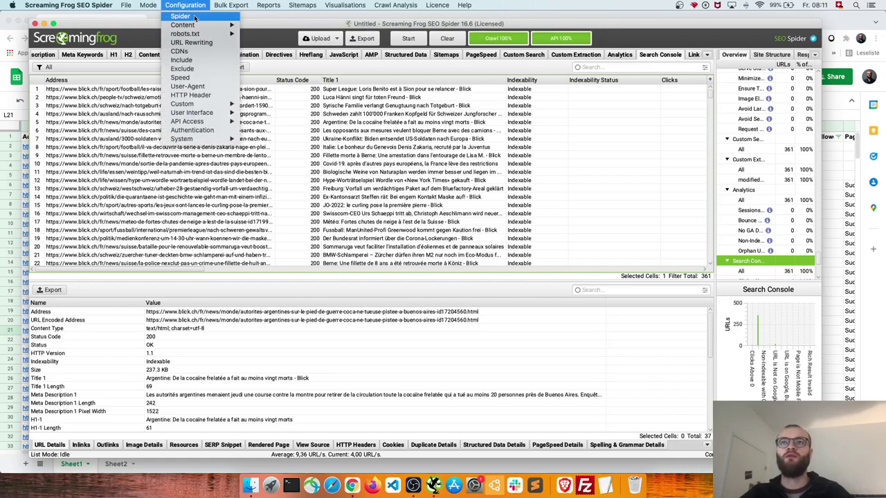
pyautogui.moveTo(148, 5)
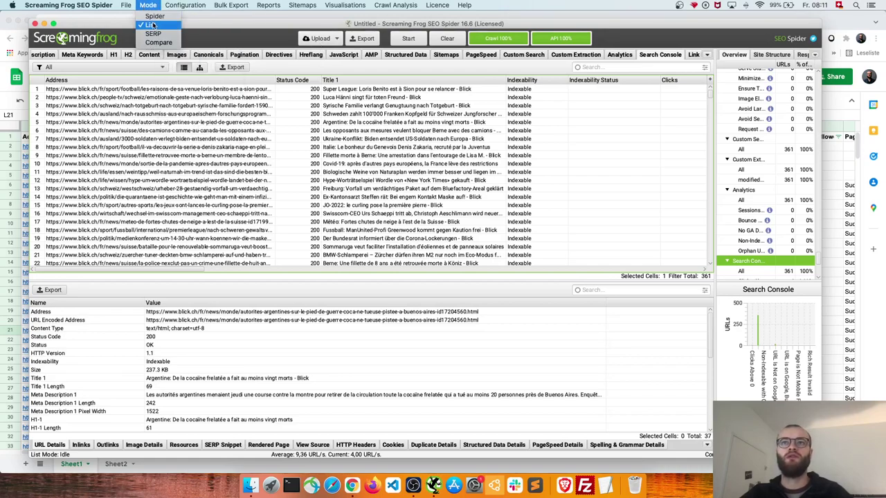
pyautogui.click(315, 40)
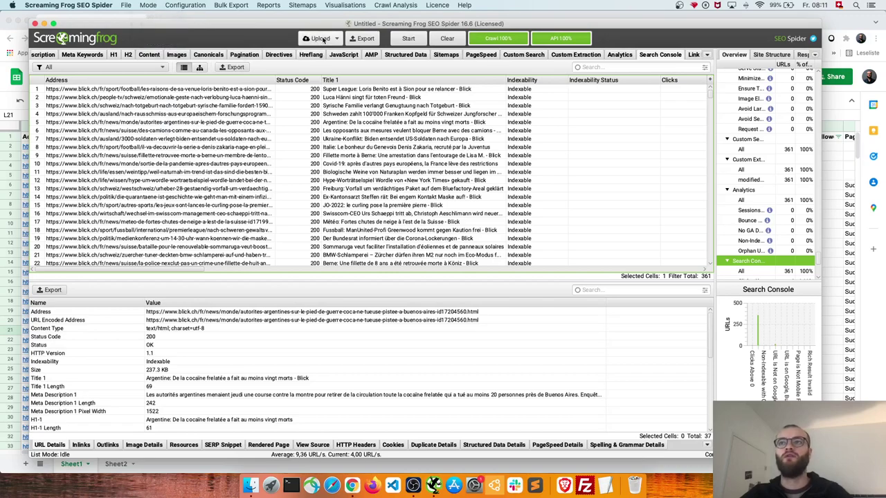
pyautogui.click(322, 41)
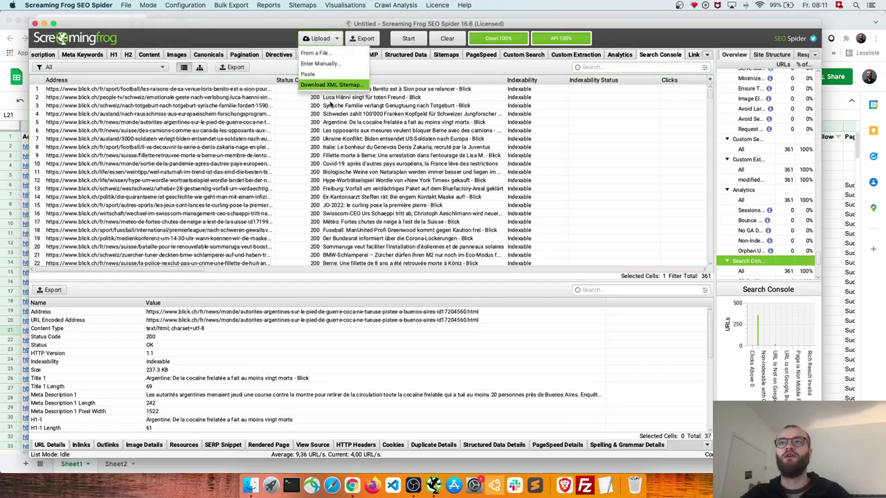
pyautogui.click(332, 85)
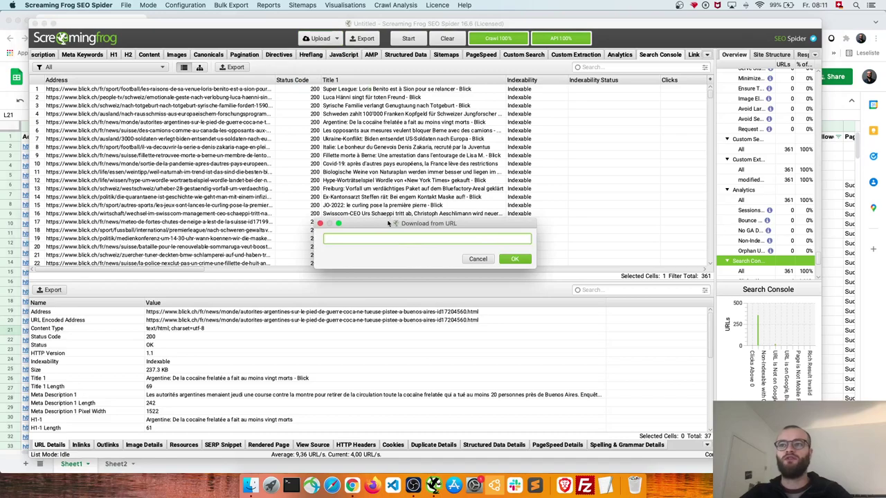
pyautogui.click(478, 259)
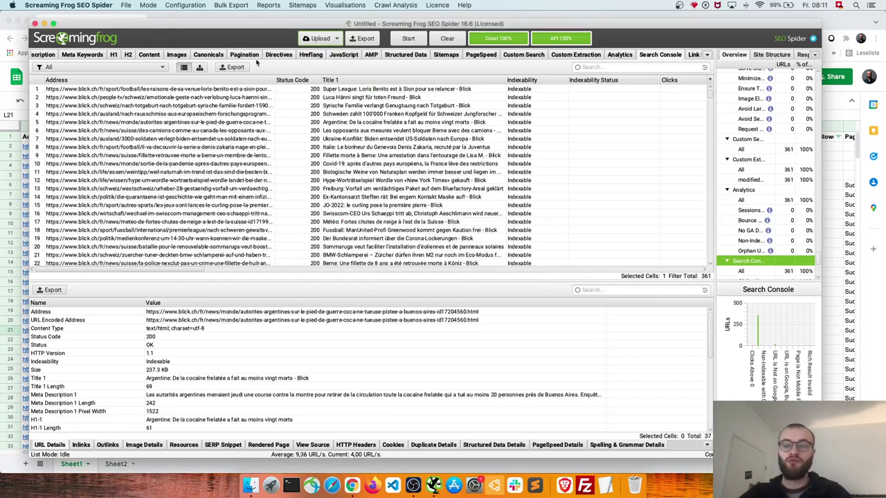
pyautogui.click(185, 6)
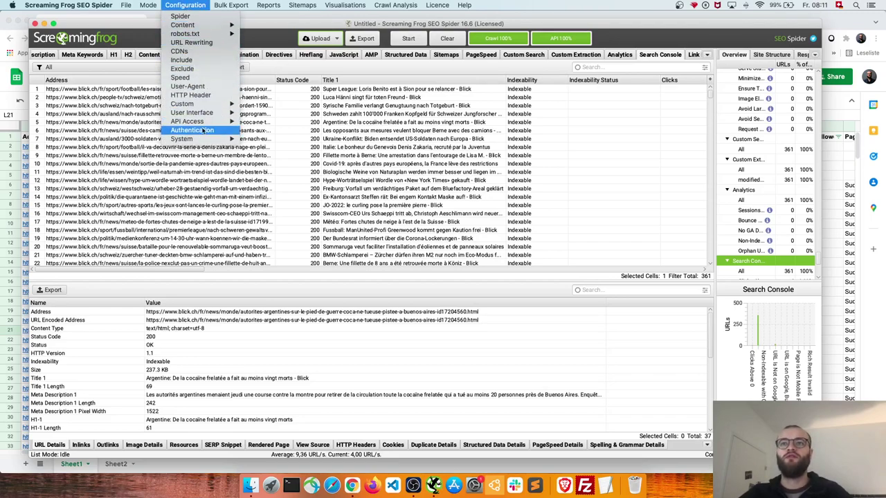
pyautogui.moveTo(203, 121)
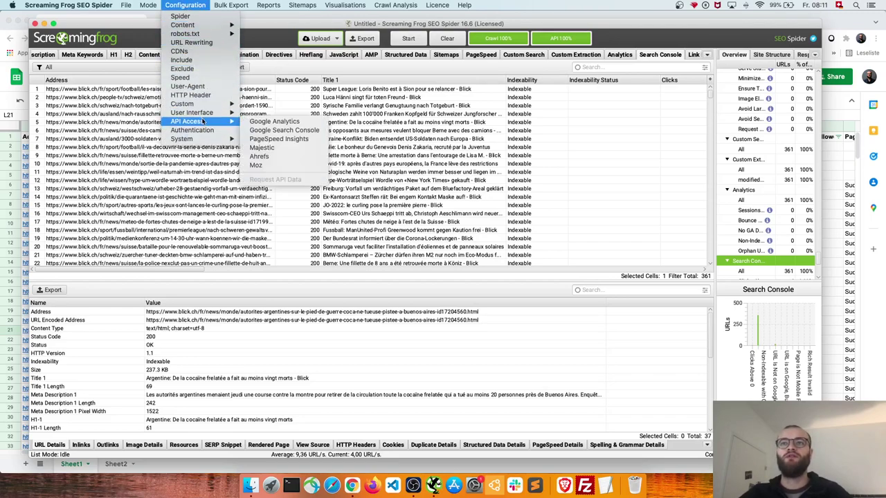
pyautogui.click(303, 133)
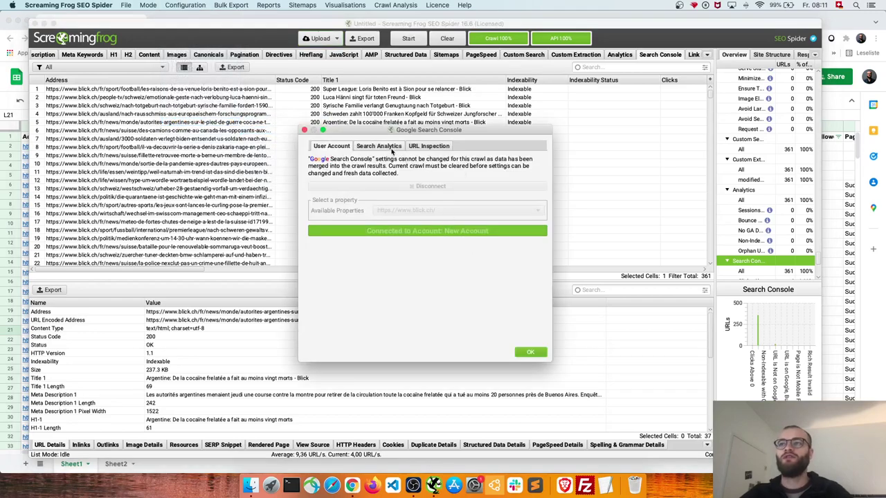
pyautogui.click(390, 149)
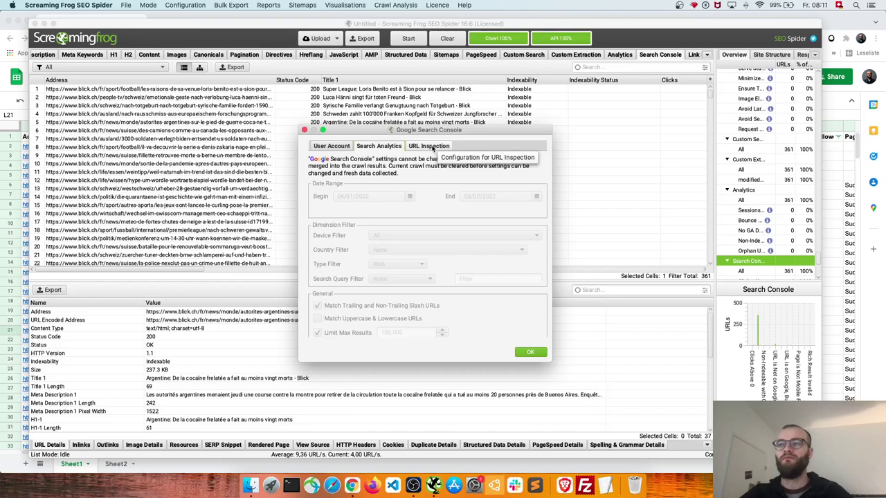
pyautogui.click(433, 148)
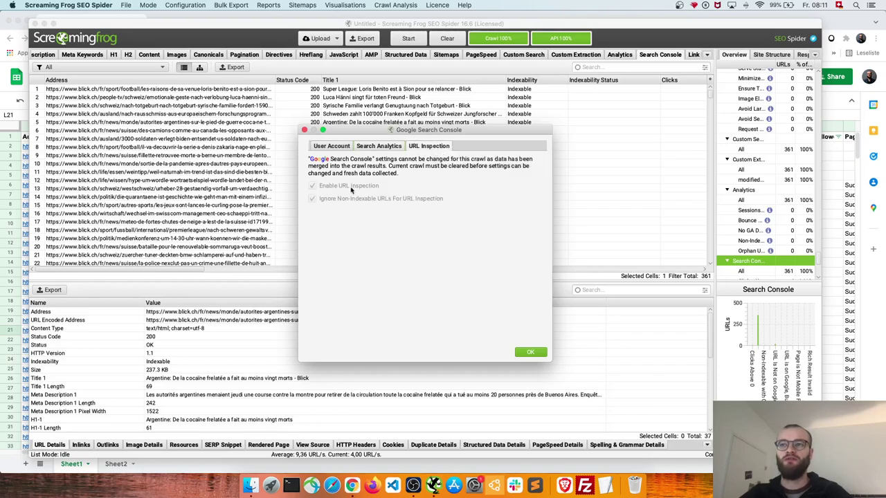
pyautogui.click(339, 148)
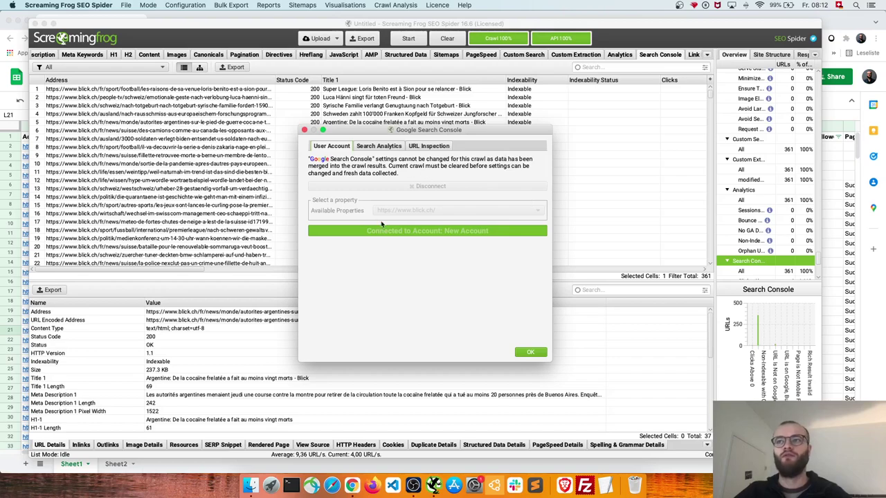
pyautogui.click(427, 146)
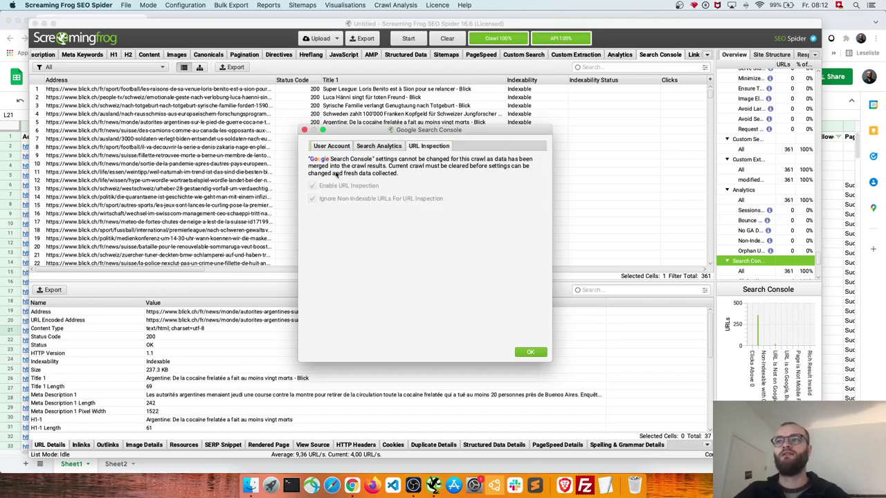
pyautogui.click(527, 354)
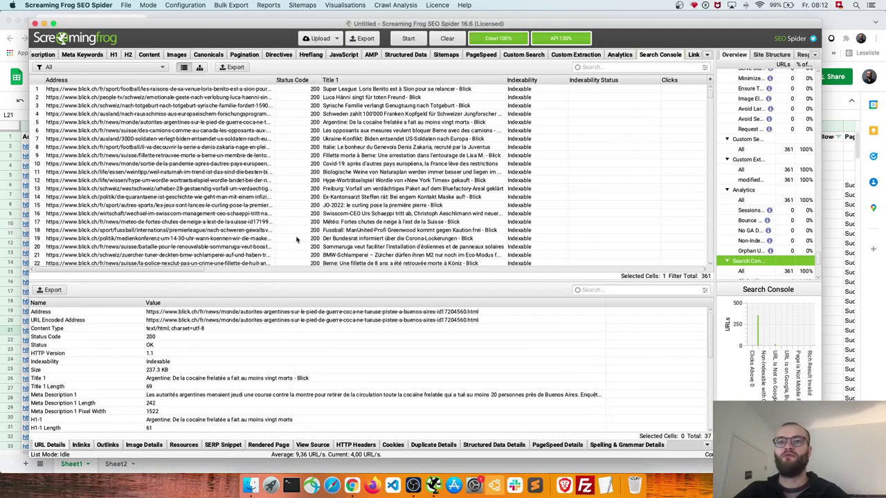
pyautogui.moveTo(147, 271); pyautogui.dragTo(391, 272)
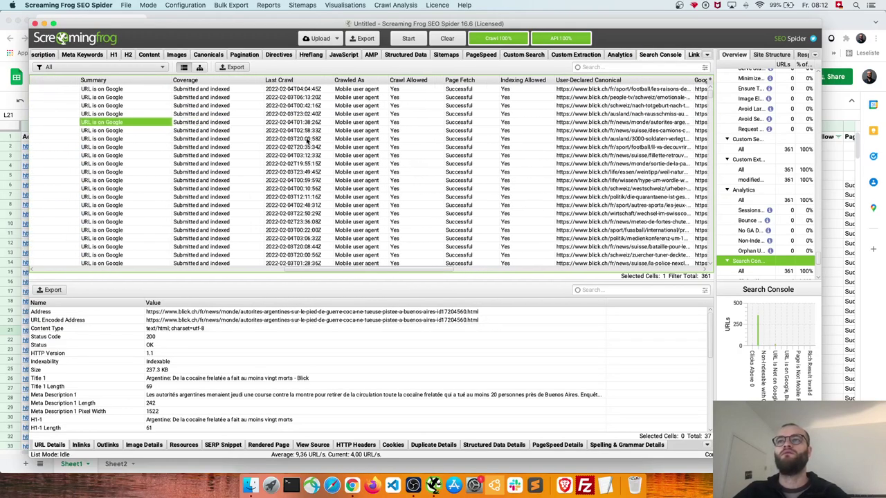
pyautogui.click(302, 123)
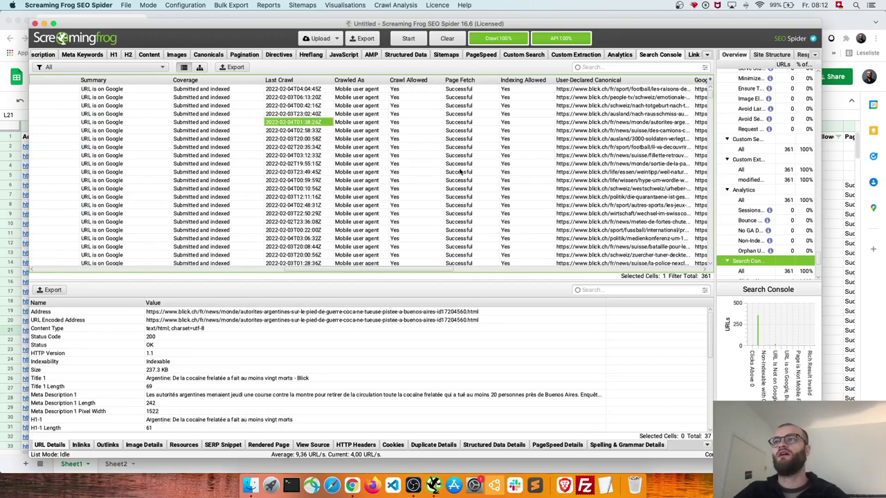
pyautogui.click(211, 171)
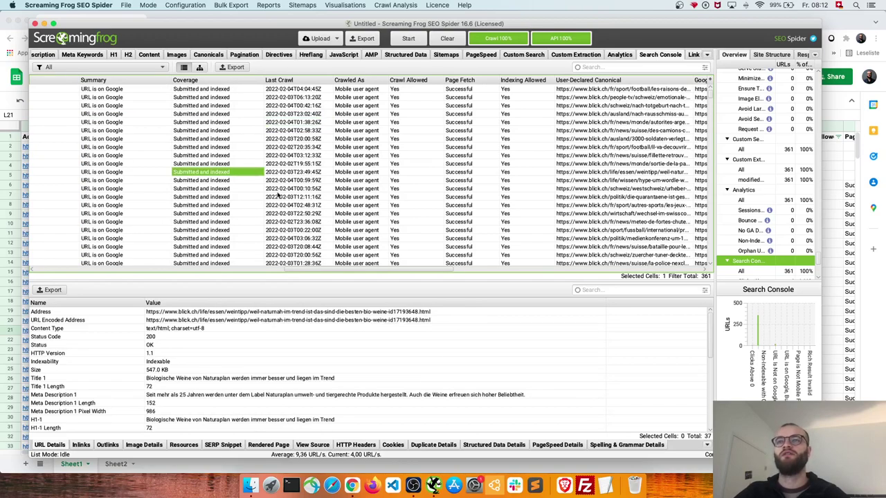
pyautogui.scroll(-5, 298, 198)
pyautogui.scroll(2, 290, 188)
pyautogui.click(219, 130)
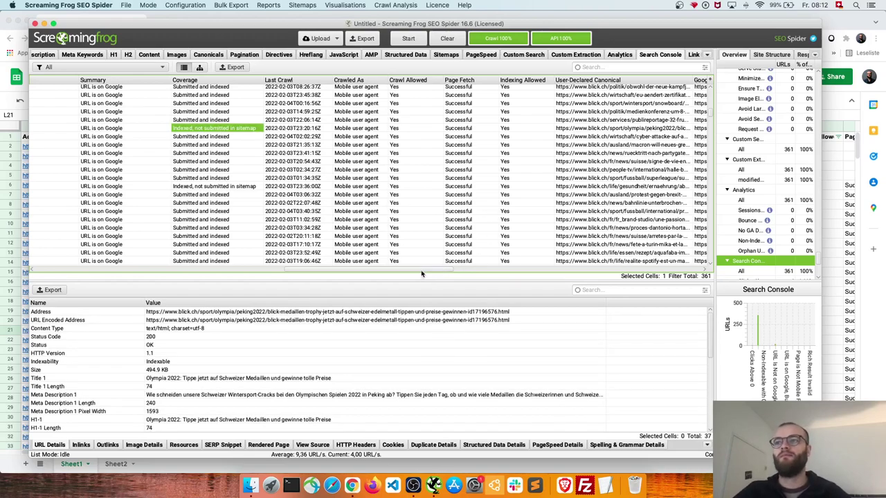
pyautogui.moveTo(426, 270); pyautogui.dragTo(54, 254)
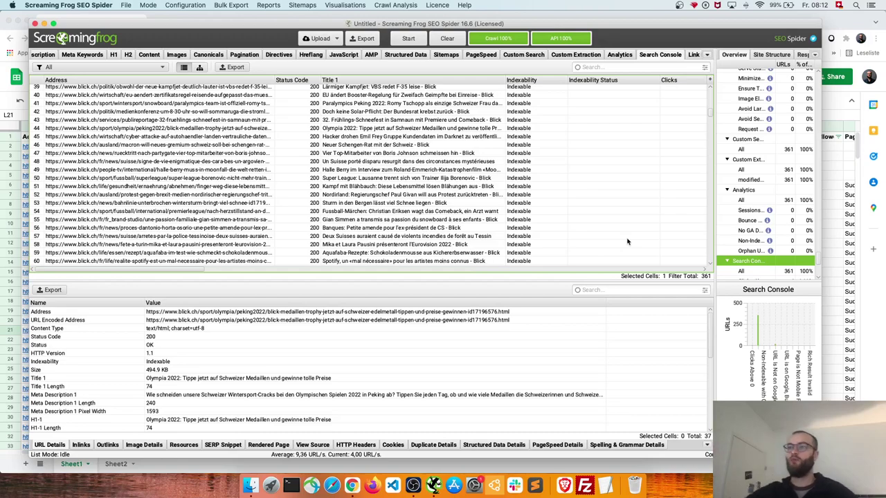
pyautogui.click(796, 14)
pyautogui.click(603, 125)
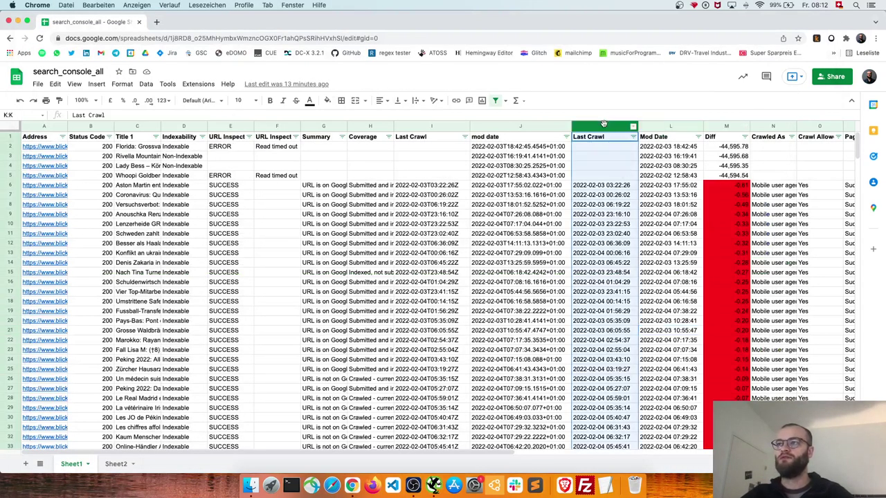
pyautogui.click(441, 129)
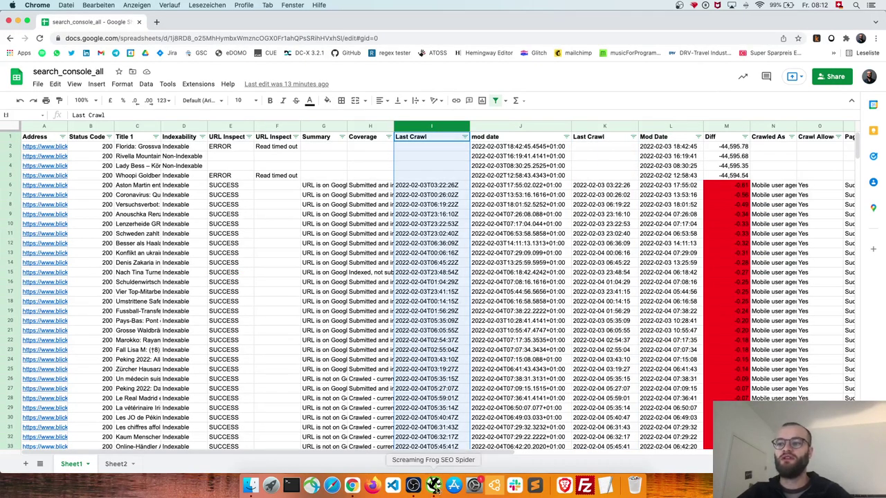
pyautogui.click(436, 488)
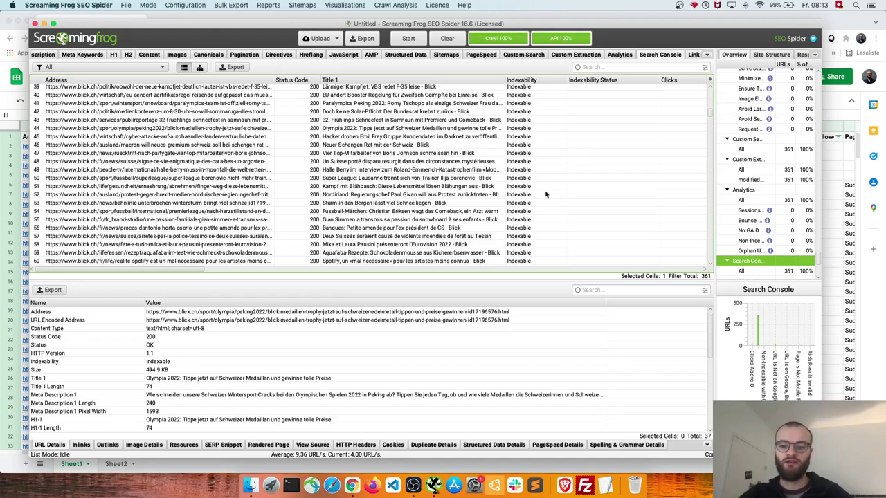
# Step: Show the Custom Extraction results and select the third URL's extracted modification time
pyautogui.click(707, 54)
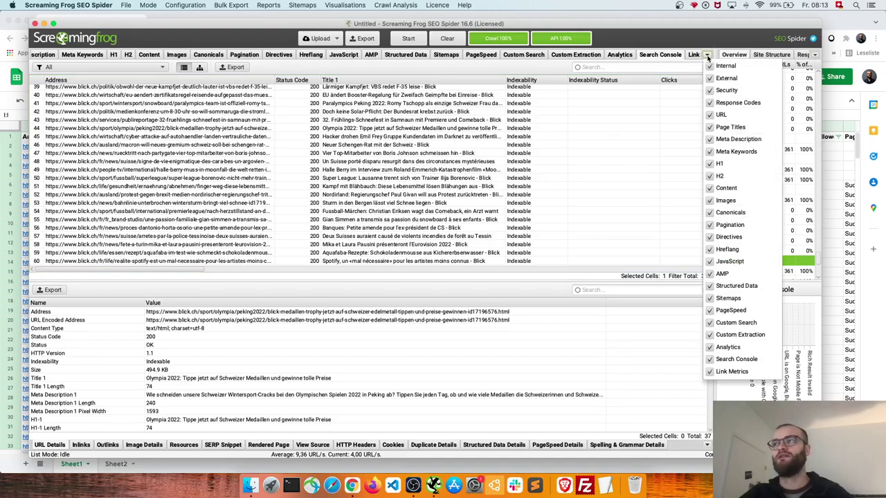
pyautogui.click(748, 336)
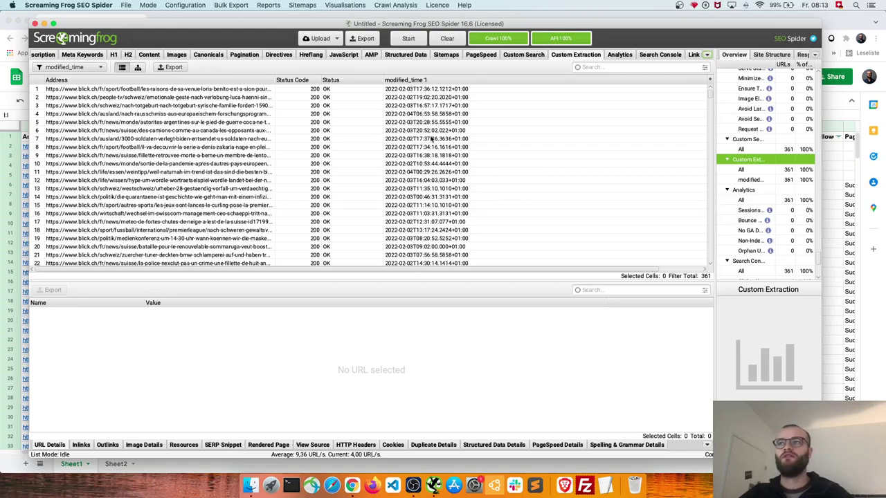
pyautogui.click(424, 105)
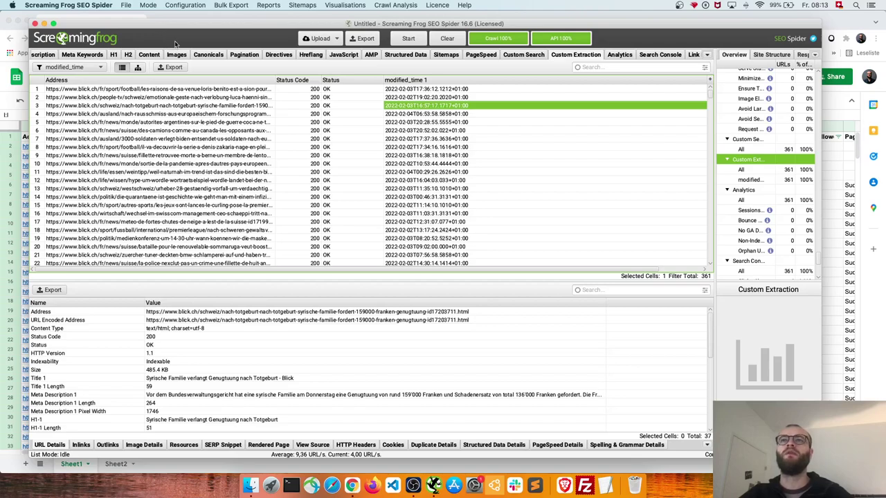
# Step: Open Configuration > Custom > Extraction and read the modified_time XPath expression
pyautogui.click(184, 5)
pyautogui.moveTo(190, 106)
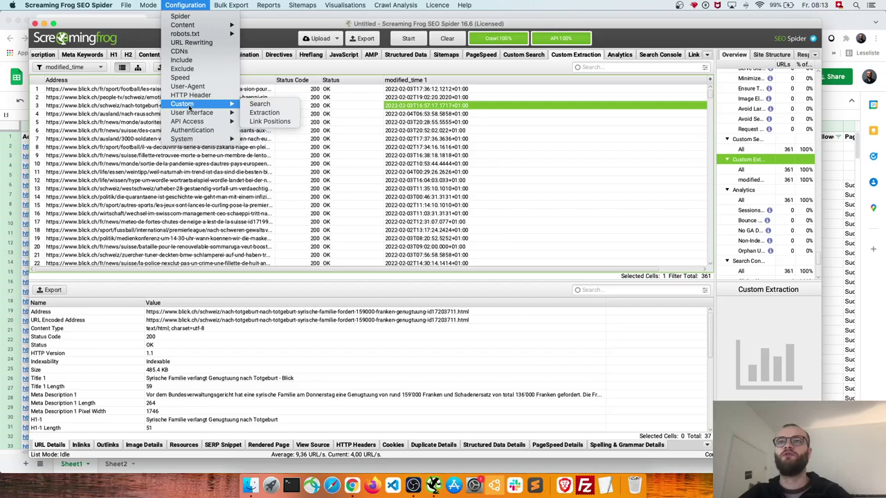
pyautogui.click(284, 113)
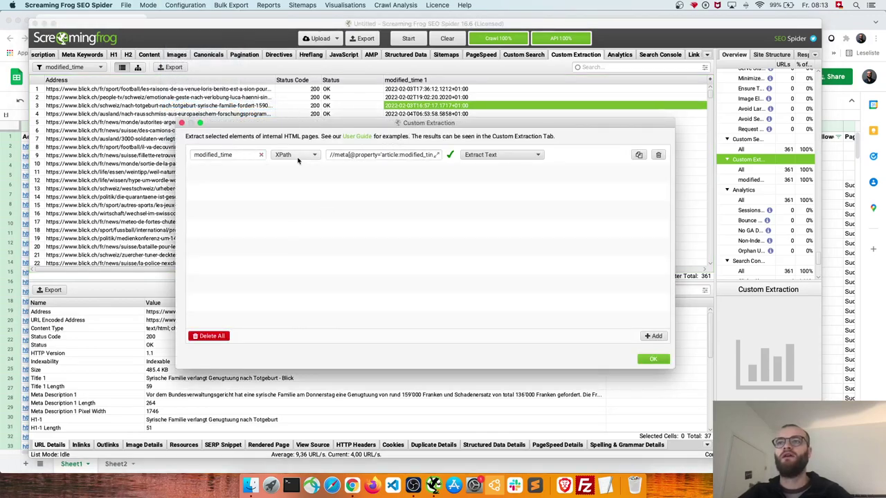
pyautogui.click(343, 156)
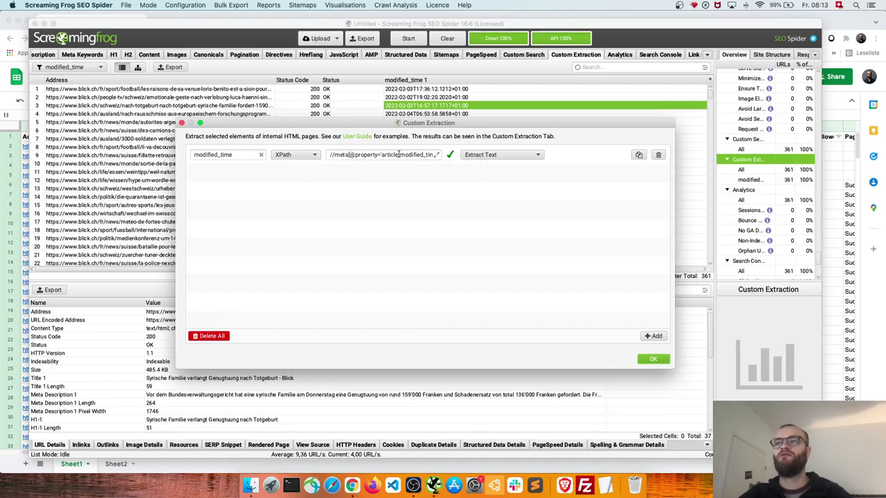
pyautogui.moveTo(385, 155)
pyautogui.mouseDown()
pyautogui.moveTo(435, 155)
pyautogui.moveTo(400, 155)
pyautogui.mouseUp()
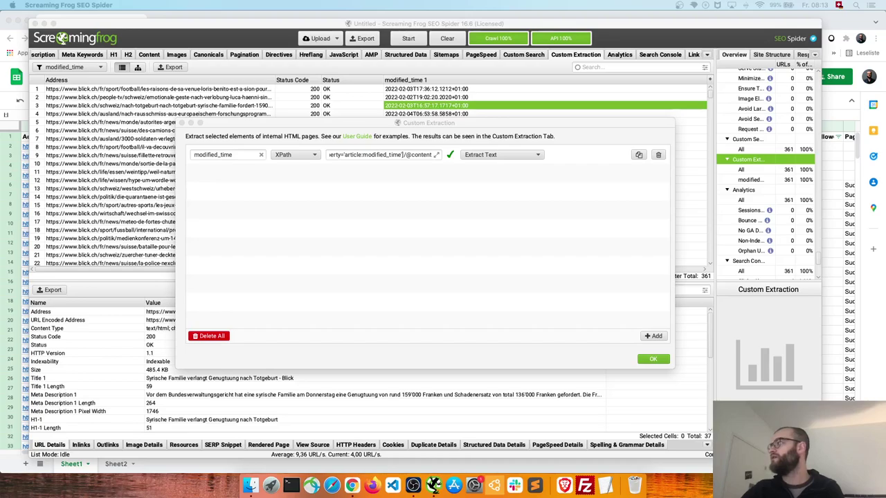
# Step: Switch to the Blick article in Chrome and open the element inspector
pyautogui.press('super+Tab')
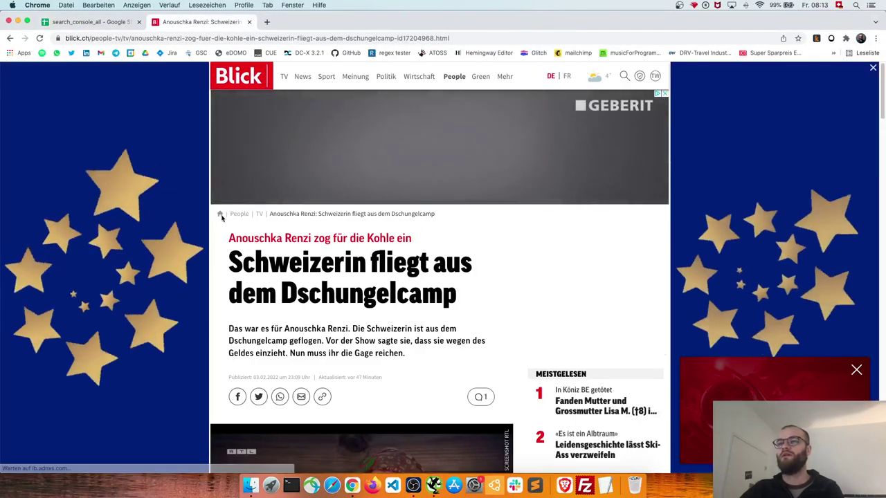
pyautogui.rightClick(489, 296)
pyautogui.click(563, 414)
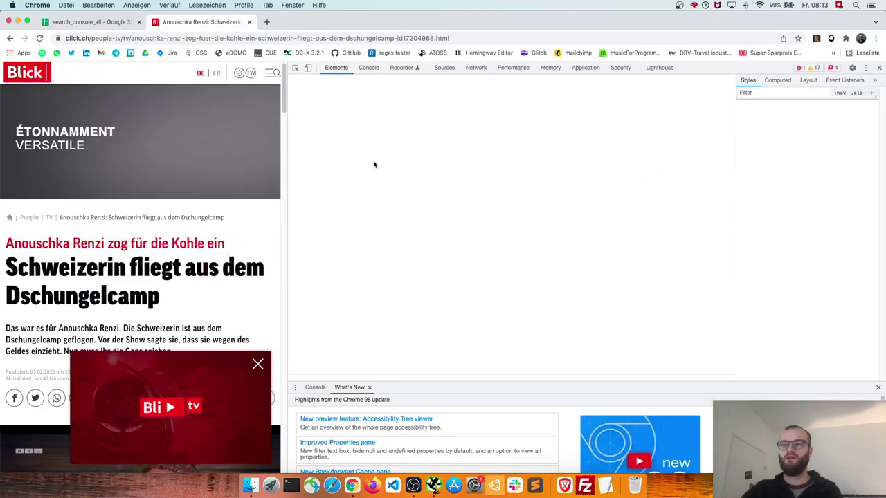
# Step: Search the elements for 'modif' and highlight the article:modified_time tag's 2022-02-04T07:26:08.088+01:00 value
pyautogui.press('super+f')
pyautogui.write('m')
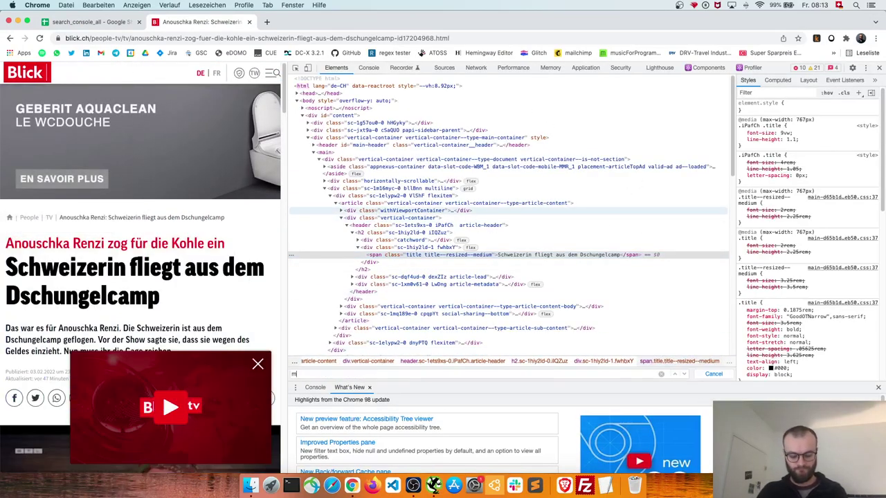
pyautogui.write('odif')
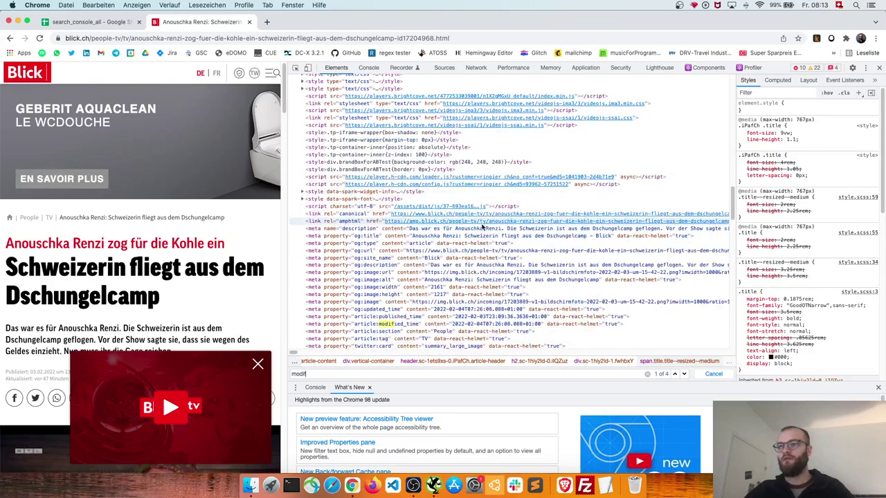
pyautogui.scroll(-2, 483, 227)
pyautogui.click(384, 280)
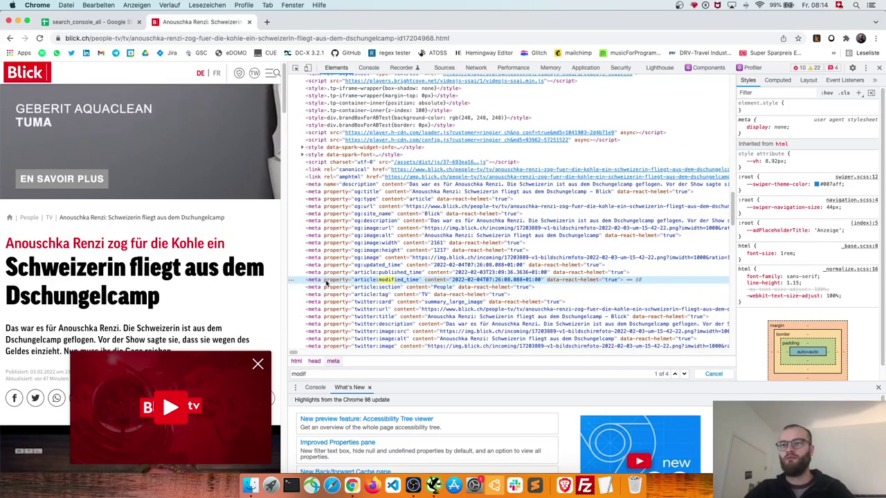
pyautogui.doubleClick(368, 282)
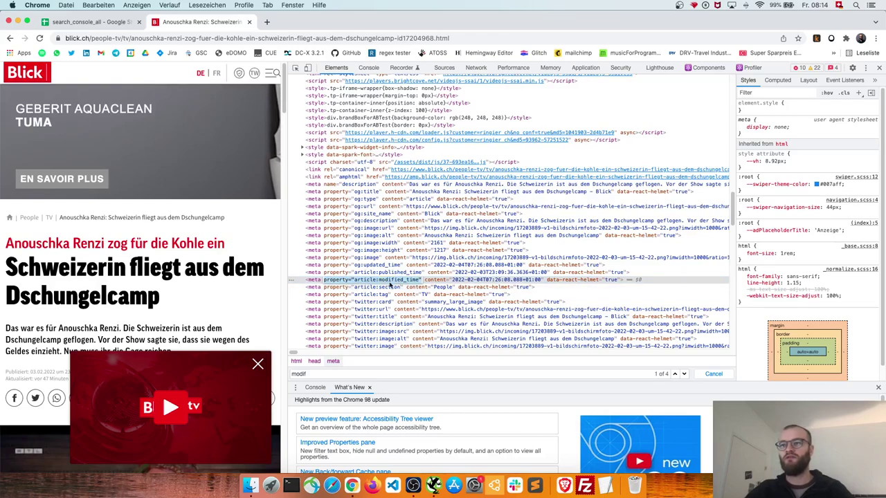
pyautogui.doubleClick(482, 280)
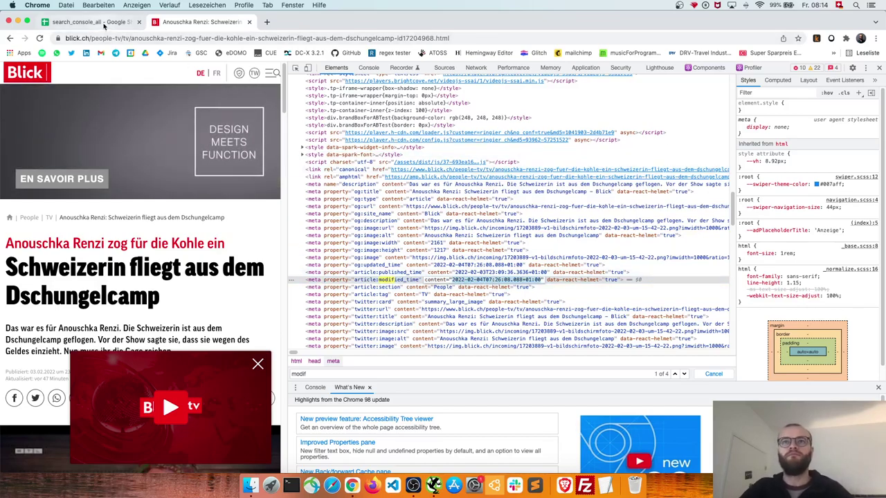
# Step: Back in SEO Spider, close the Custom Extraction configuration dialog with OK
pyautogui.click(104, 22)
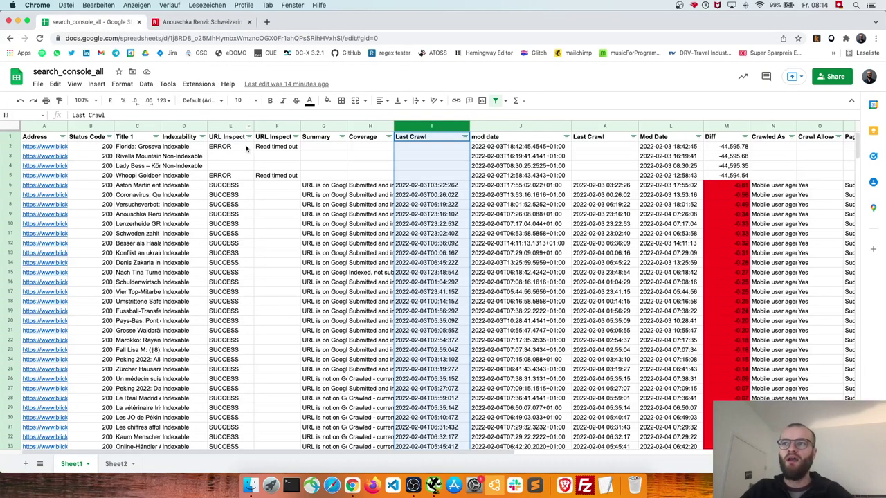
pyautogui.click(433, 487)
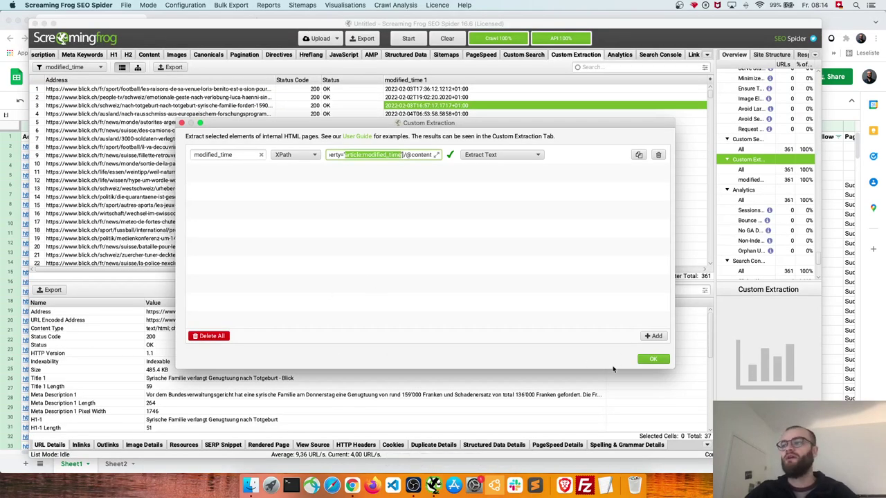
pyautogui.click(654, 360)
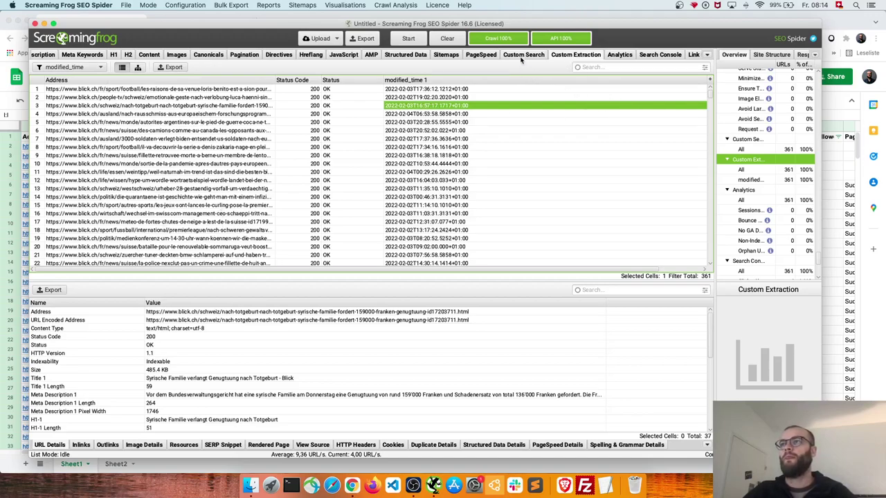
# Step: Review the crawled URLs on the Search Console tab, then return to the search_console_all sheet
pyautogui.click(664, 55)
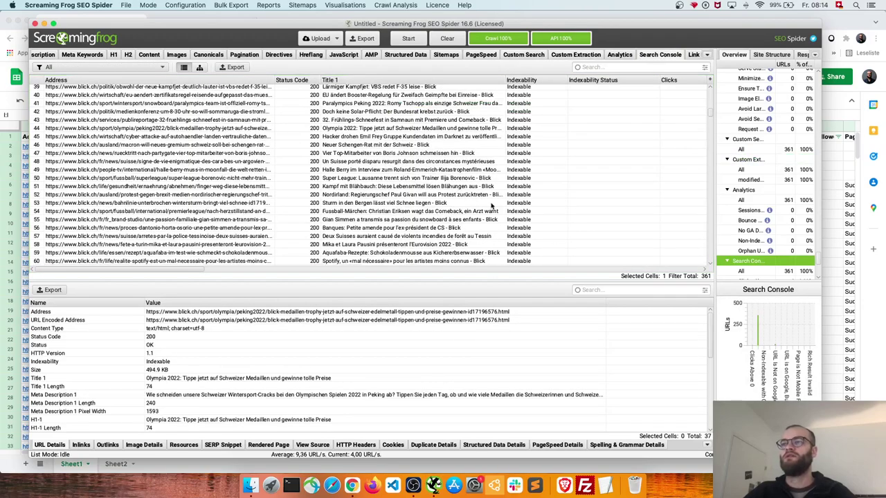
pyautogui.scroll(10, 360, 179)
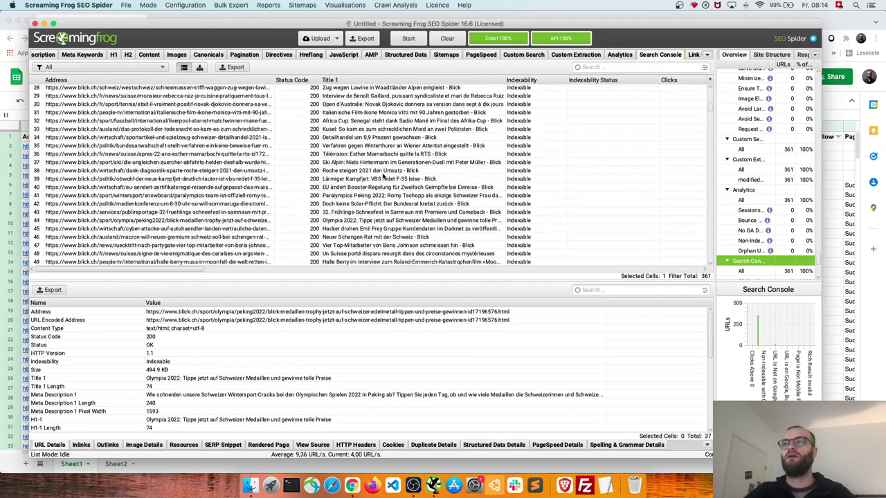
pyautogui.scroll(3, 713, 100)
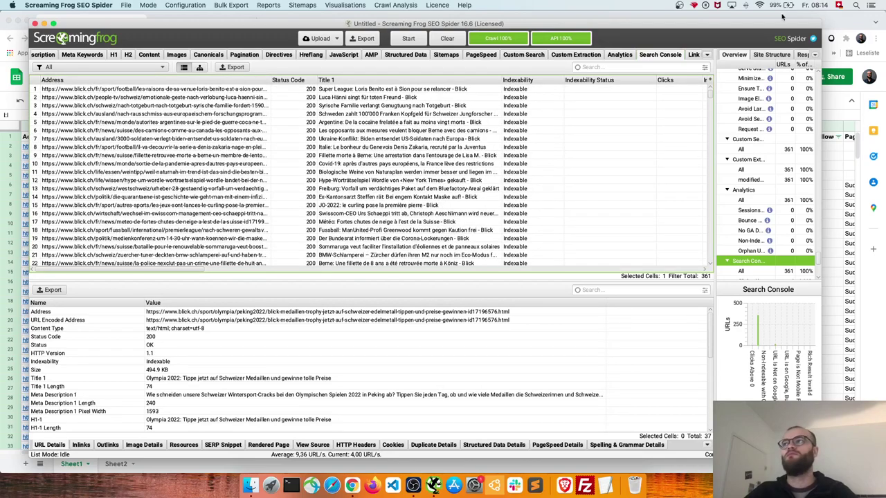
pyautogui.click(839, 21)
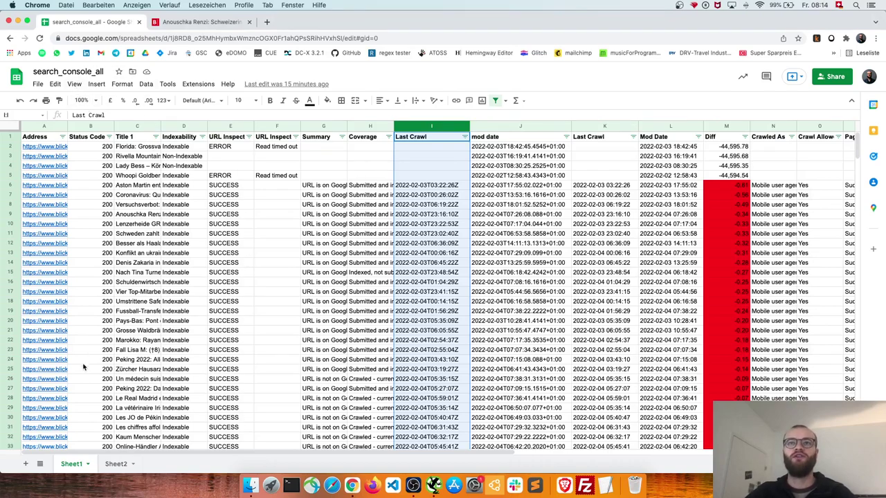
pyautogui.click(117, 471)
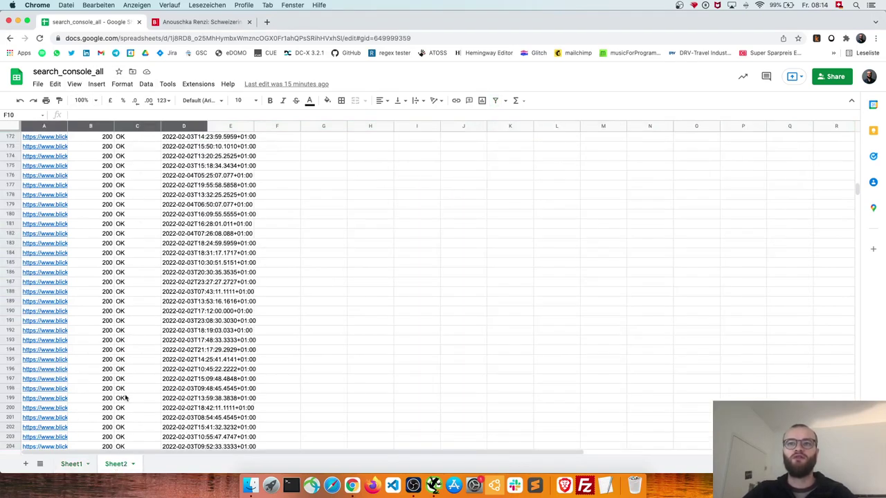
pyautogui.click(73, 468)
pyautogui.click(410, 185)
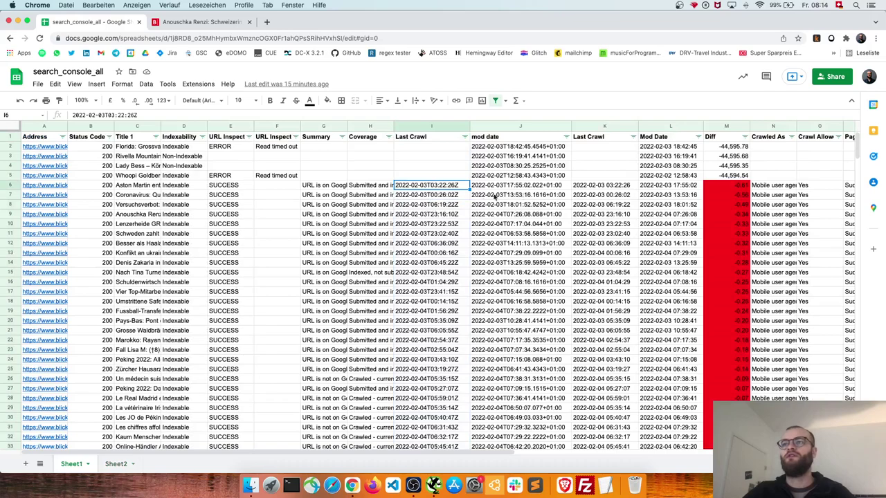
pyautogui.click(526, 187)
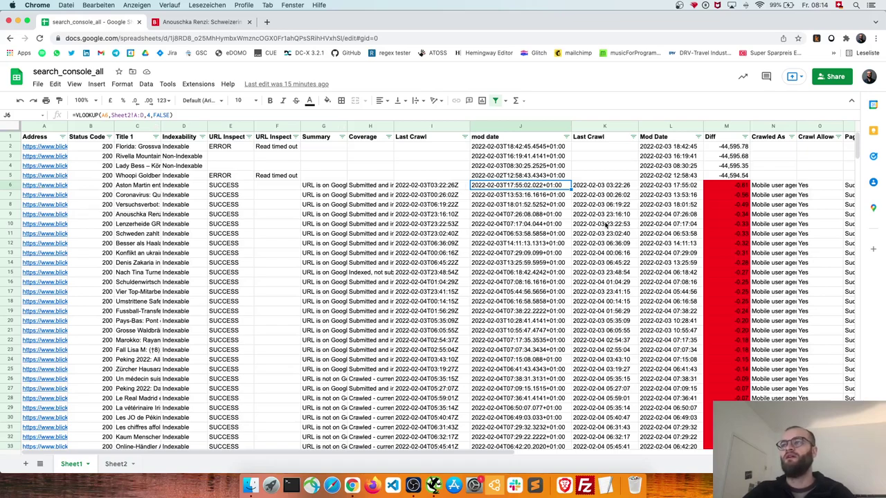
pyautogui.click(603, 187)
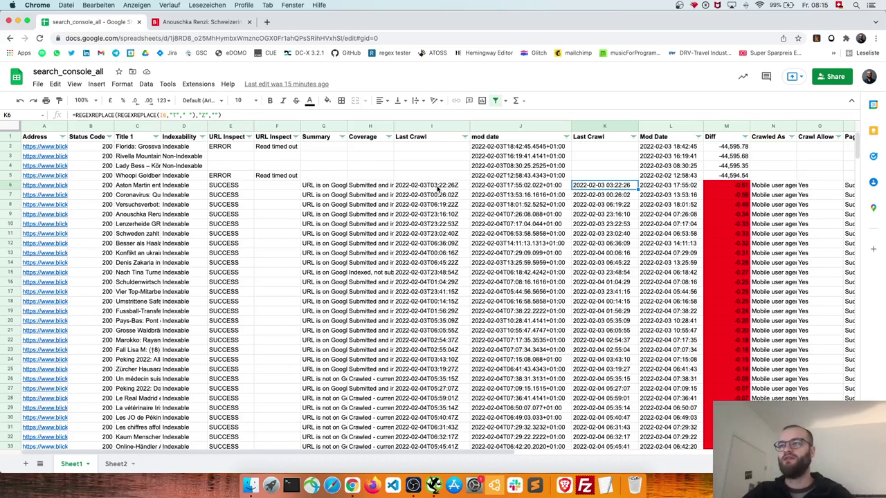
pyautogui.click(673, 186)
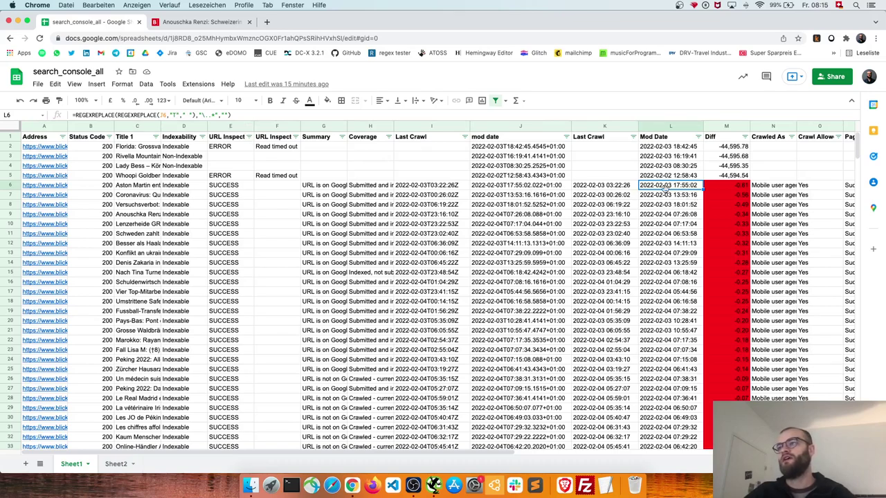
pyautogui.click(613, 186)
pyautogui.click(664, 187)
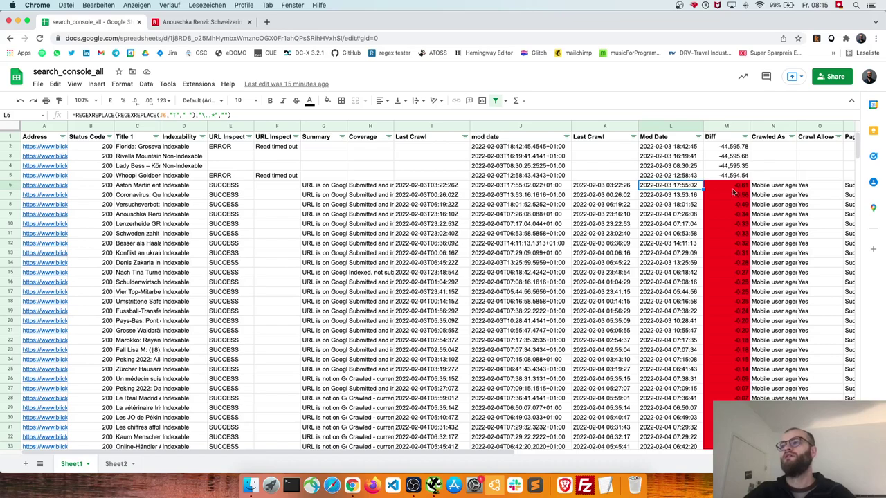
pyautogui.click(736, 191)
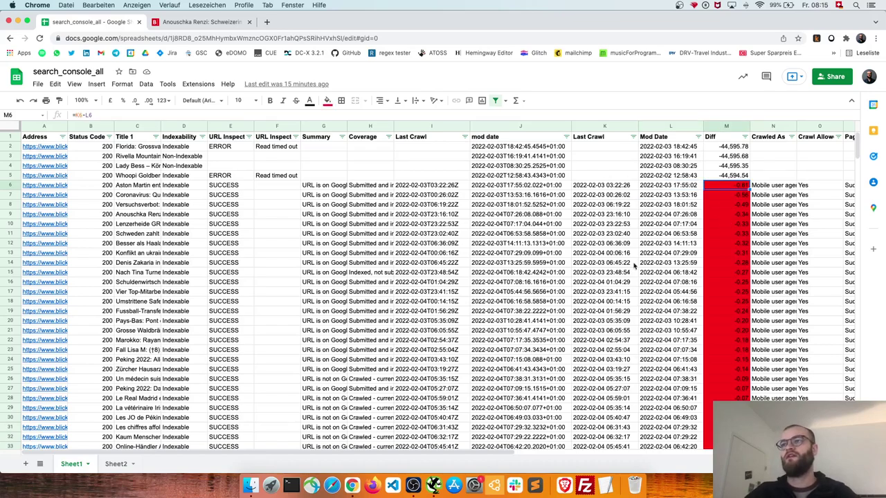
pyautogui.moveTo(455, 186); pyautogui.dragTo(513, 189)
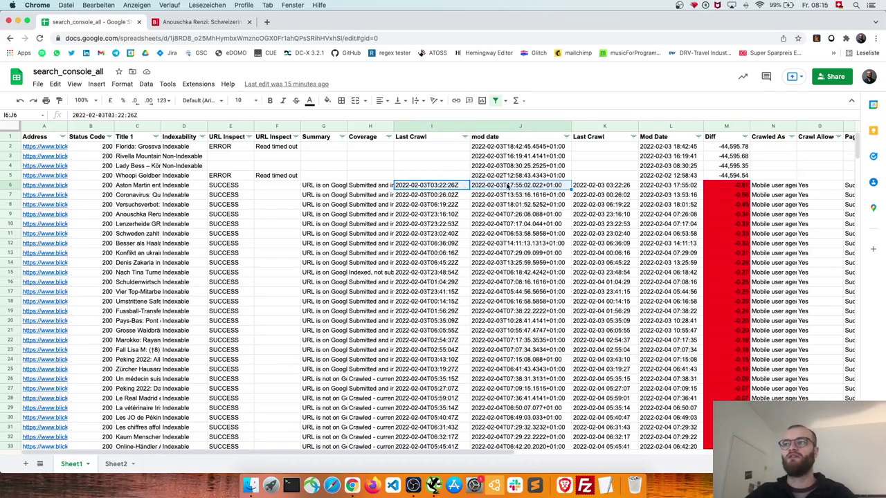
pyautogui.click(621, 187)
pyautogui.moveTo(622, 188); pyautogui.dragTo(668, 187)
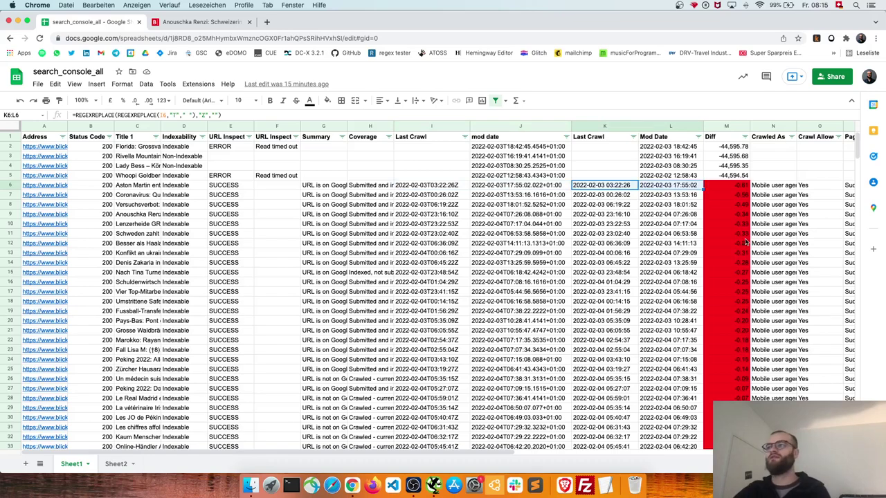
pyautogui.scroll(-1, 620, 235)
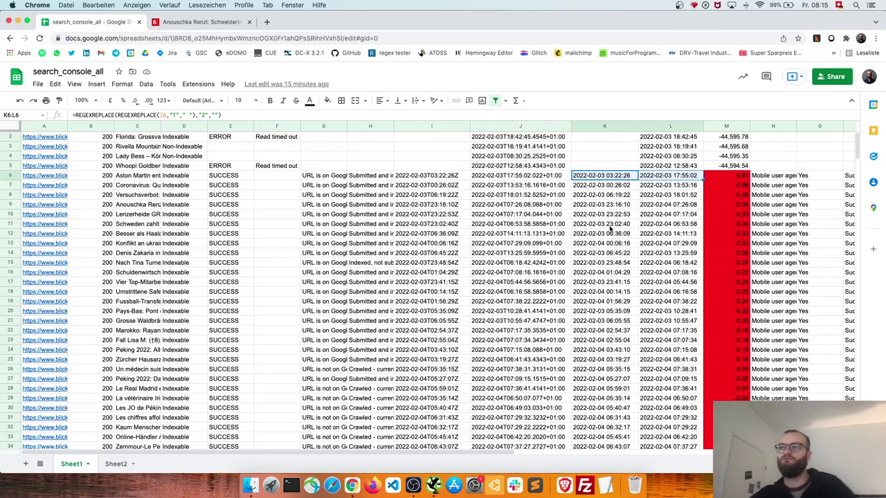